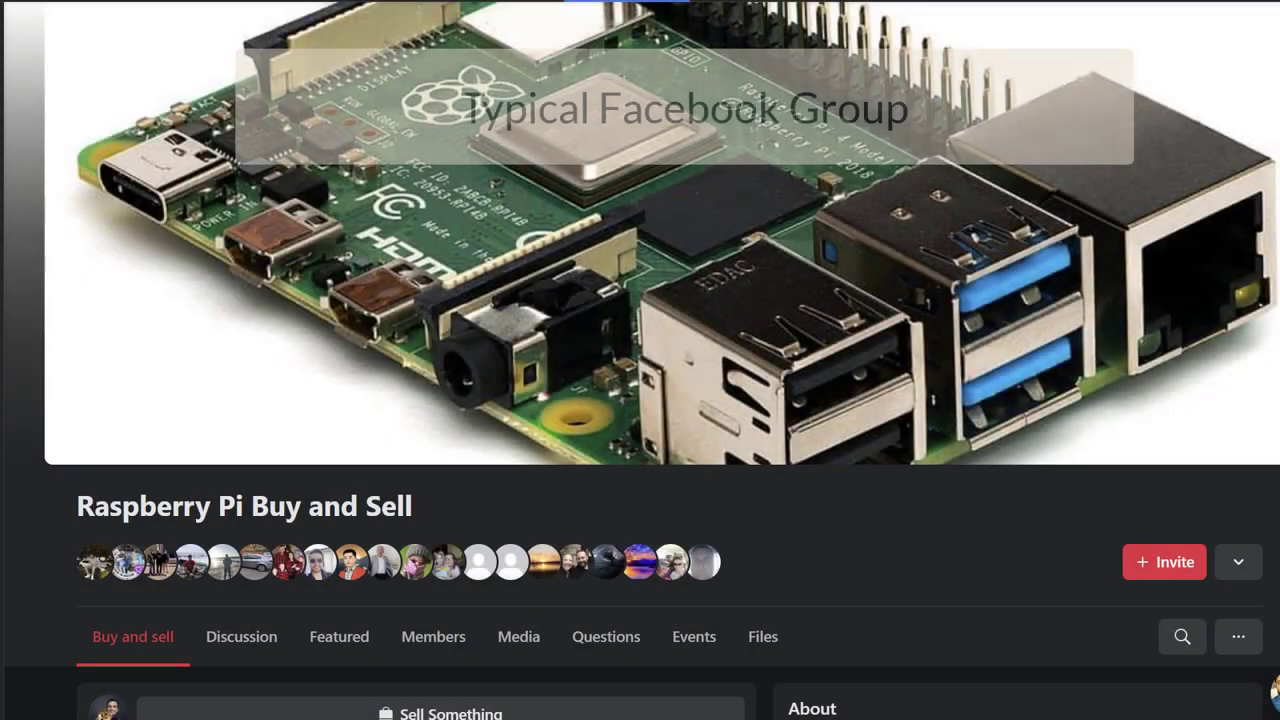
Step: Add a vertical section, republish the page, and reopen the Communication Site page in edit mode
scroll(640, 400, "down", 2)
scroll(640, 400, "down", 3)
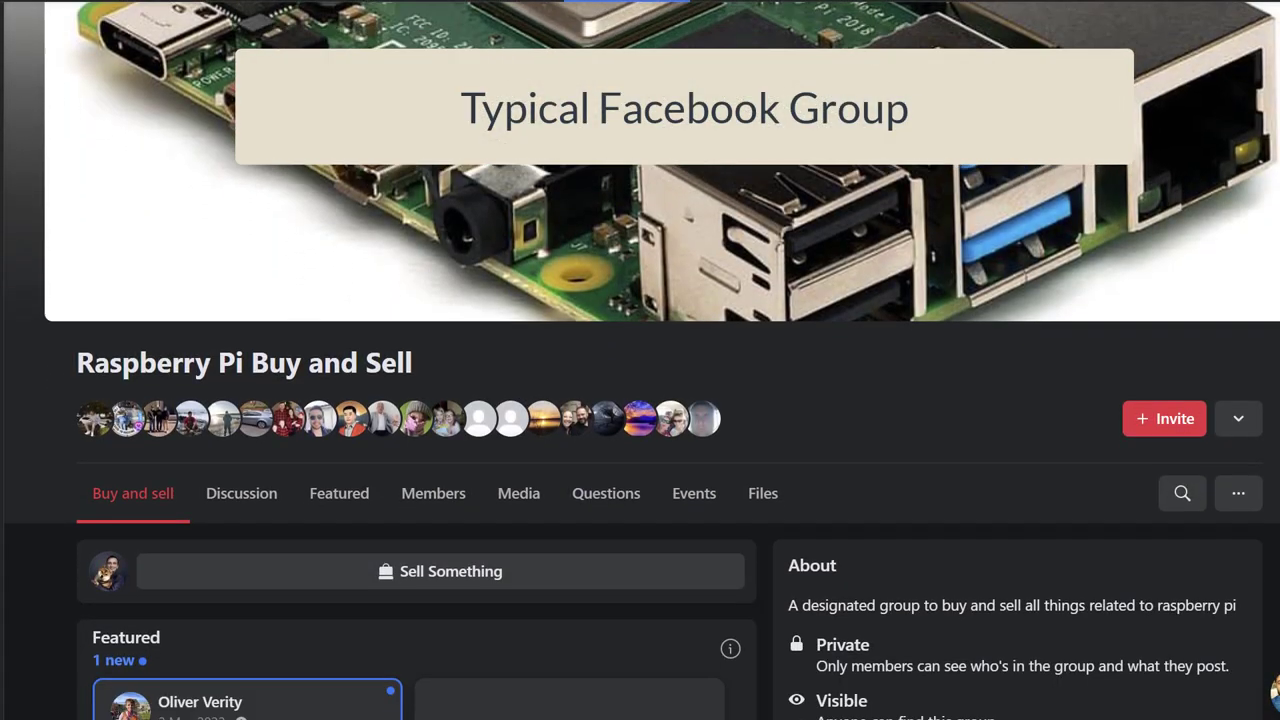
scroll(640, 400, "down", 4)
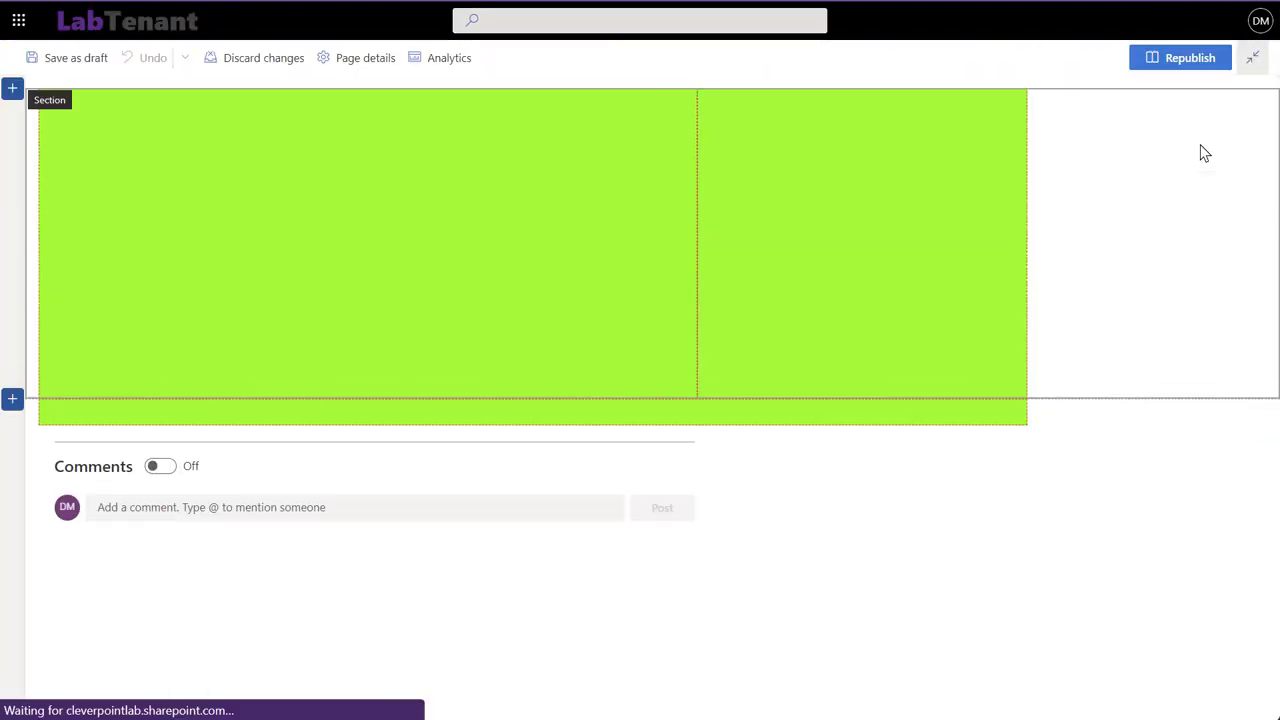
left_click(12, 90)
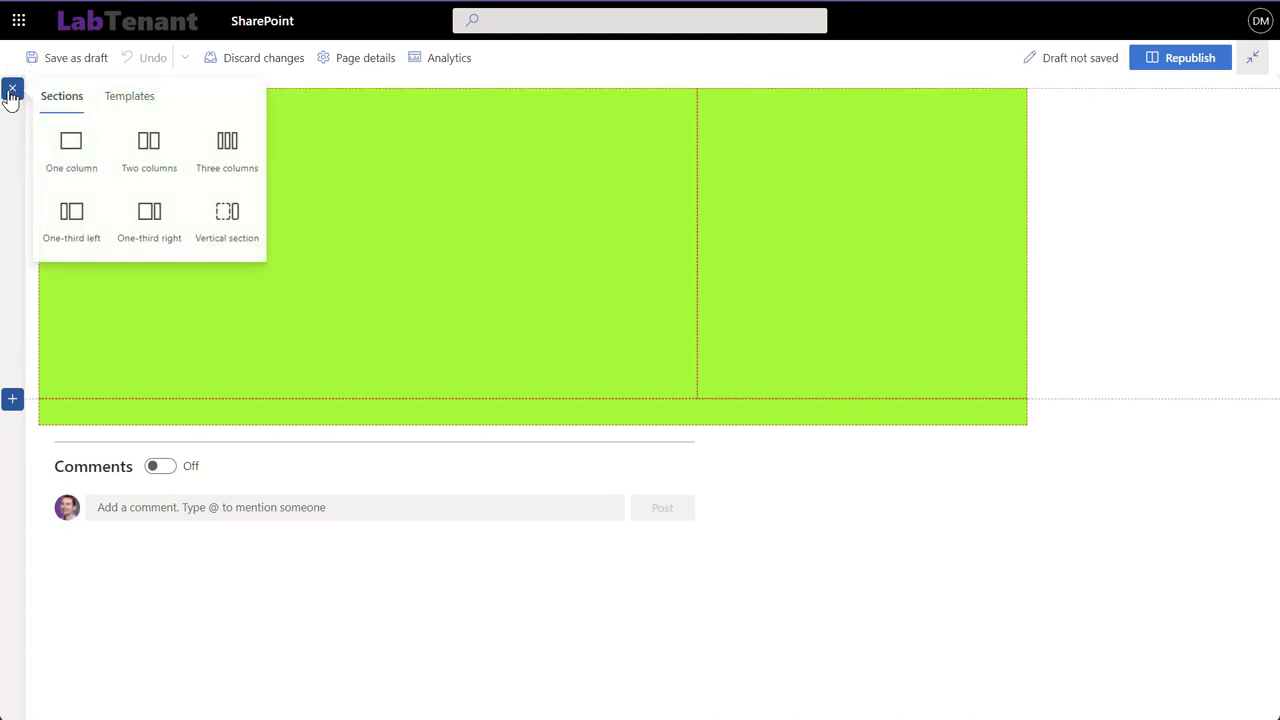
left_click(237, 237)
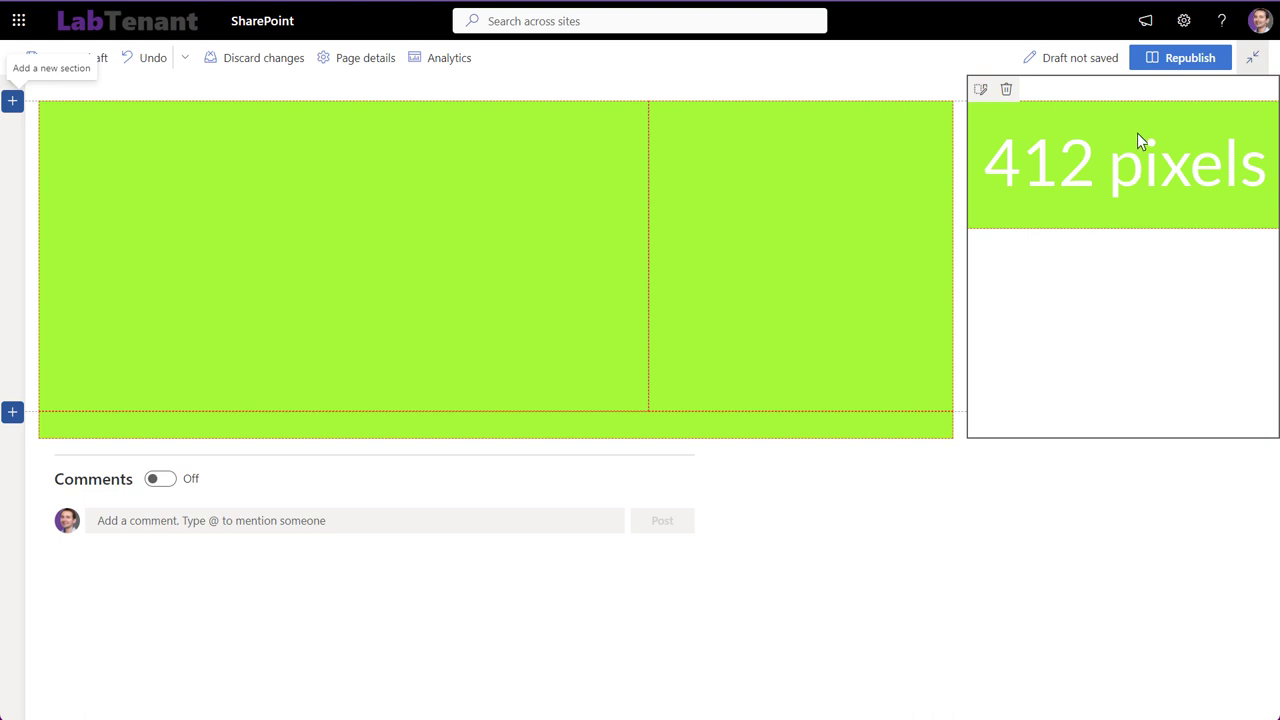
left_click(1184, 77)
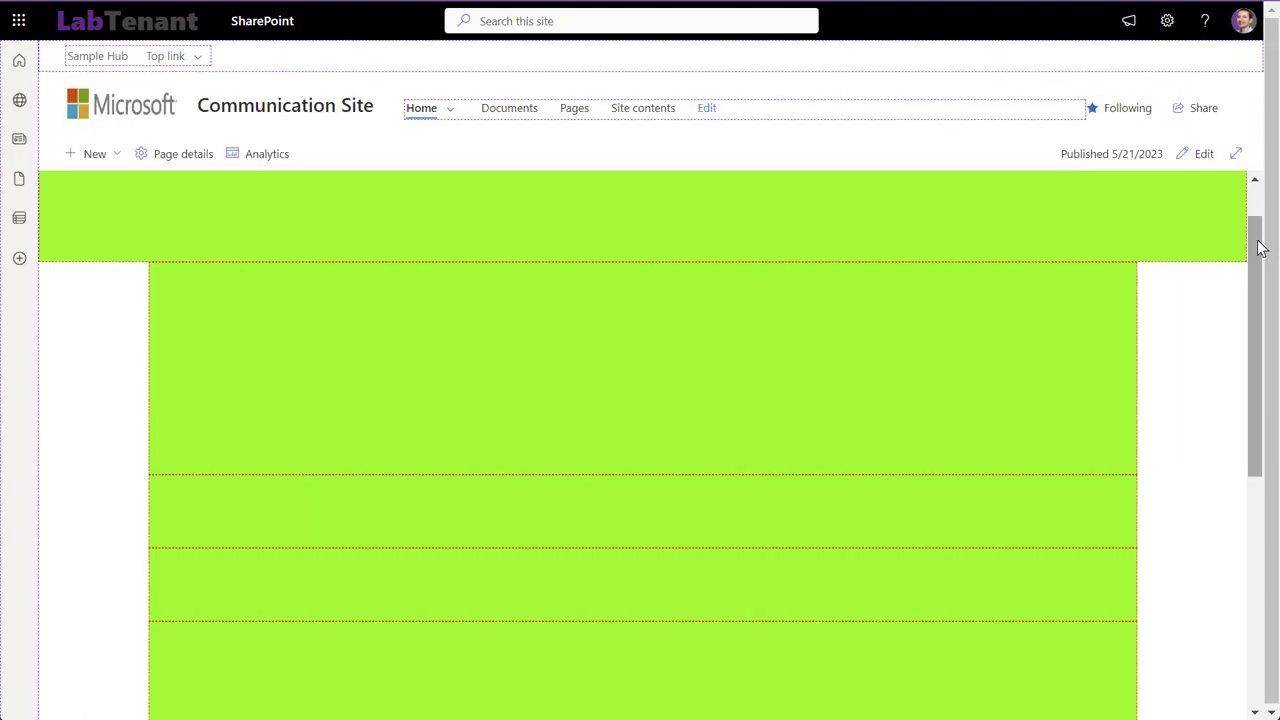
left_click(1204, 155)
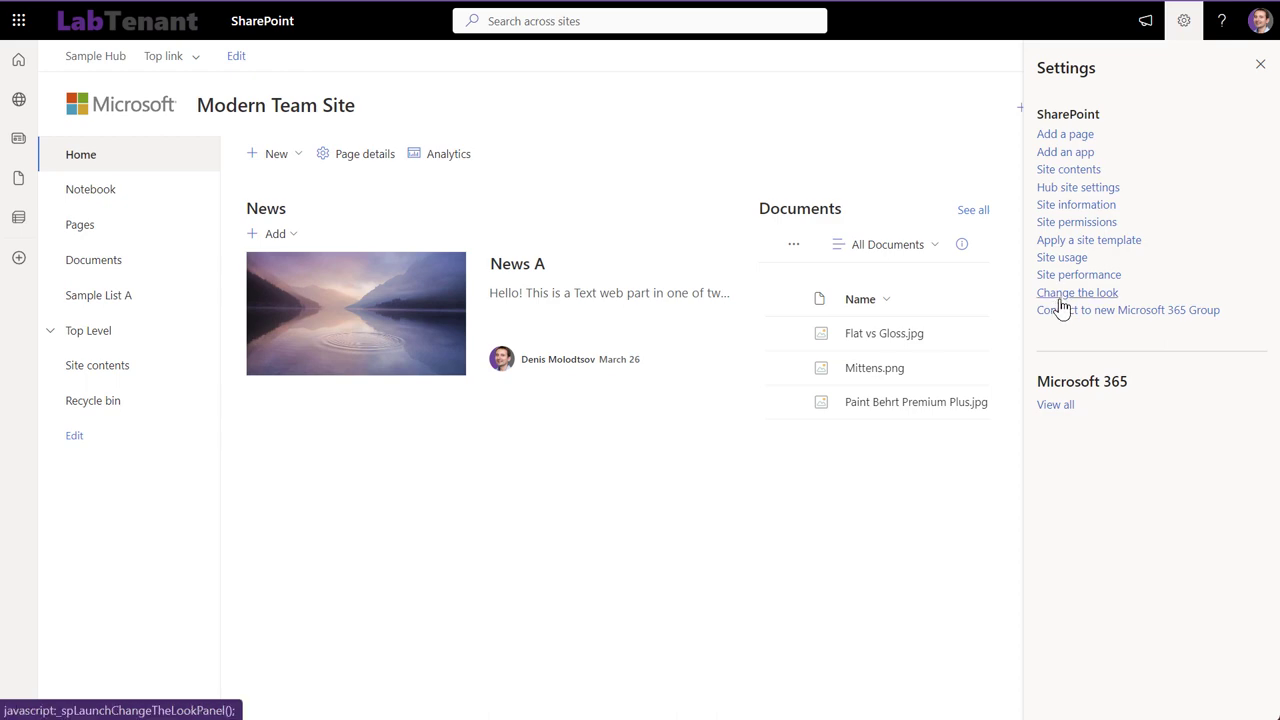
Step: Browse the company and SharePoint themes under Change the look > Theme for the Modern Team Site
left_click(1060, 298)
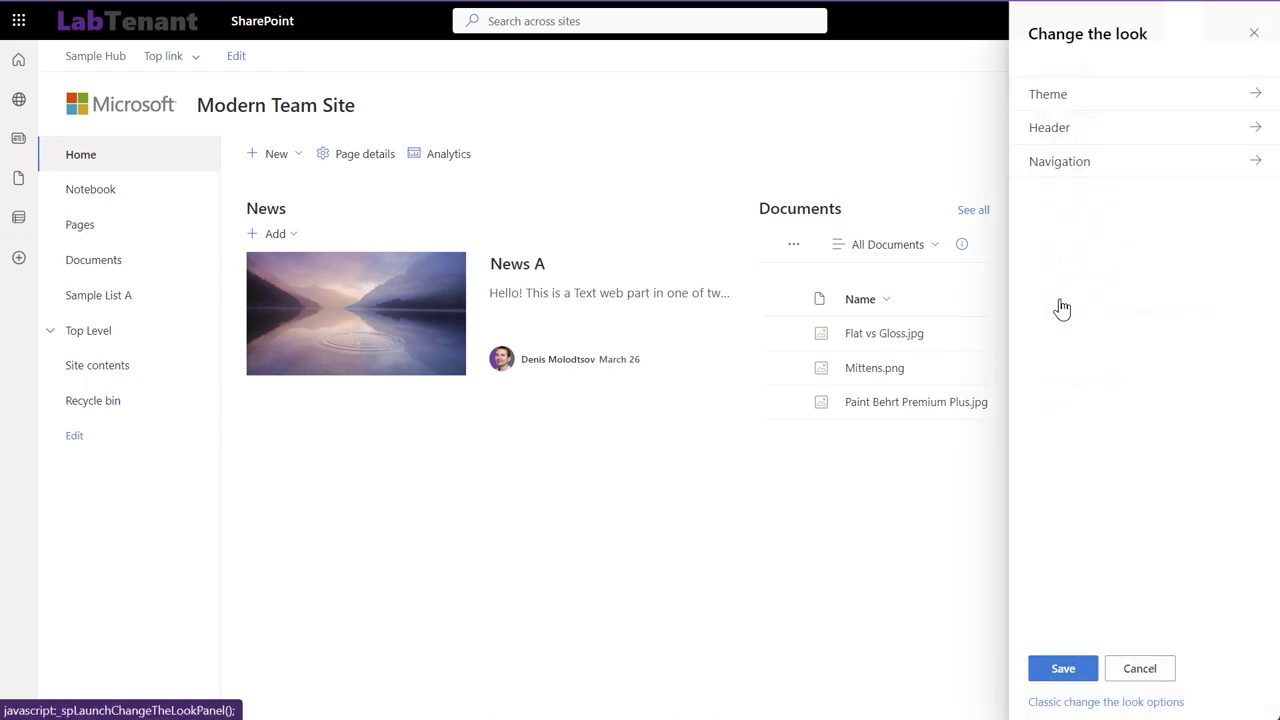
left_click(1075, 96)
scroll(1270, 300, "down", 1)
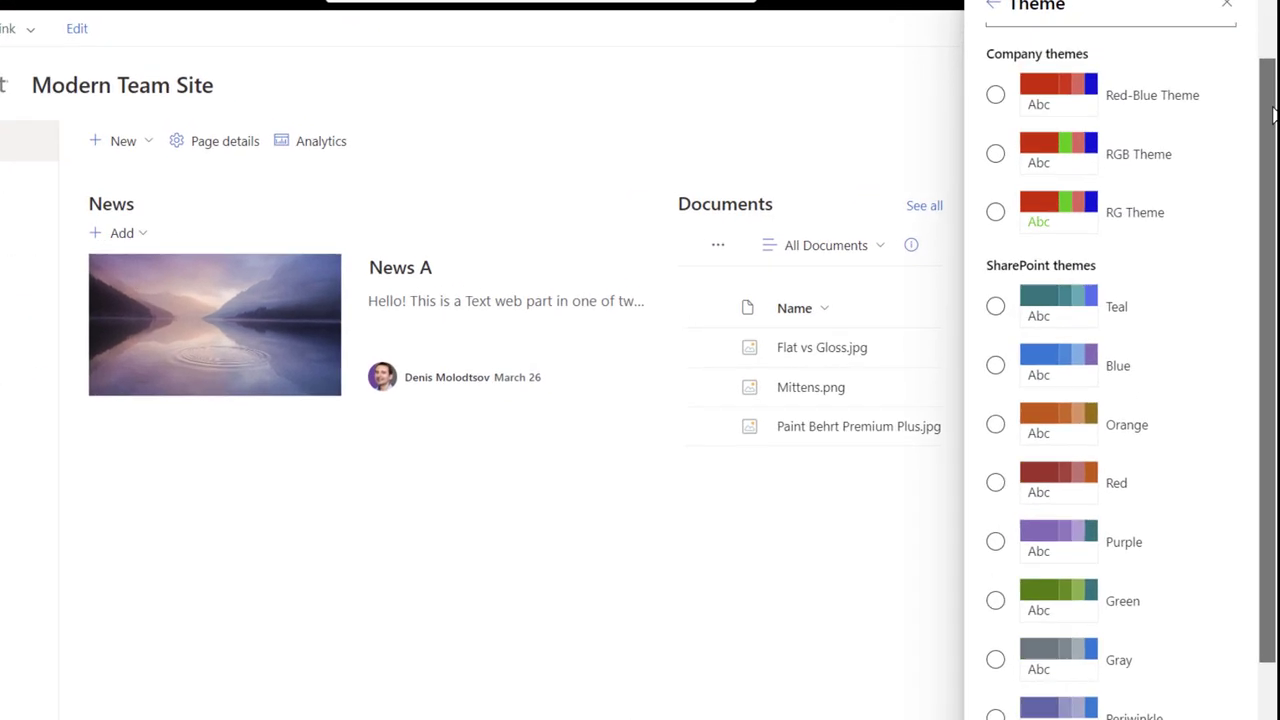
scroll(1270, 118, "down", 2)
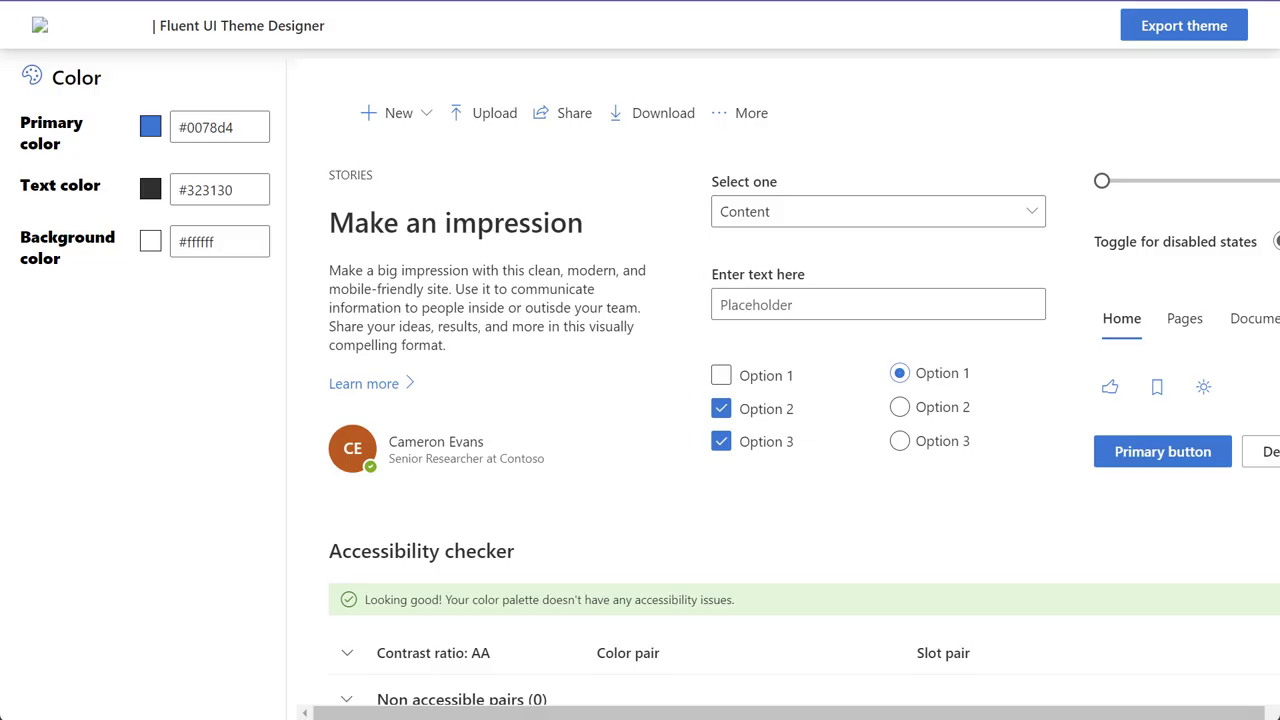
scroll(1021, 130, "down", 3)
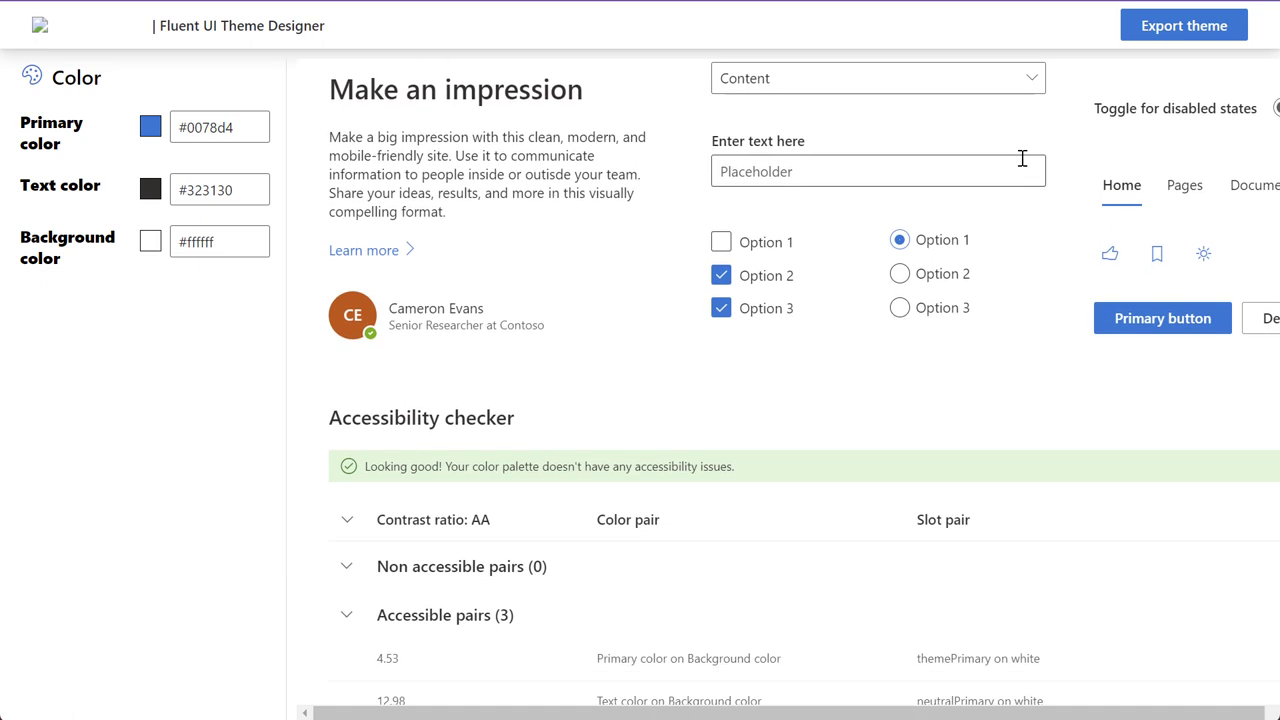
scroll(1023, 172, "down", 4)
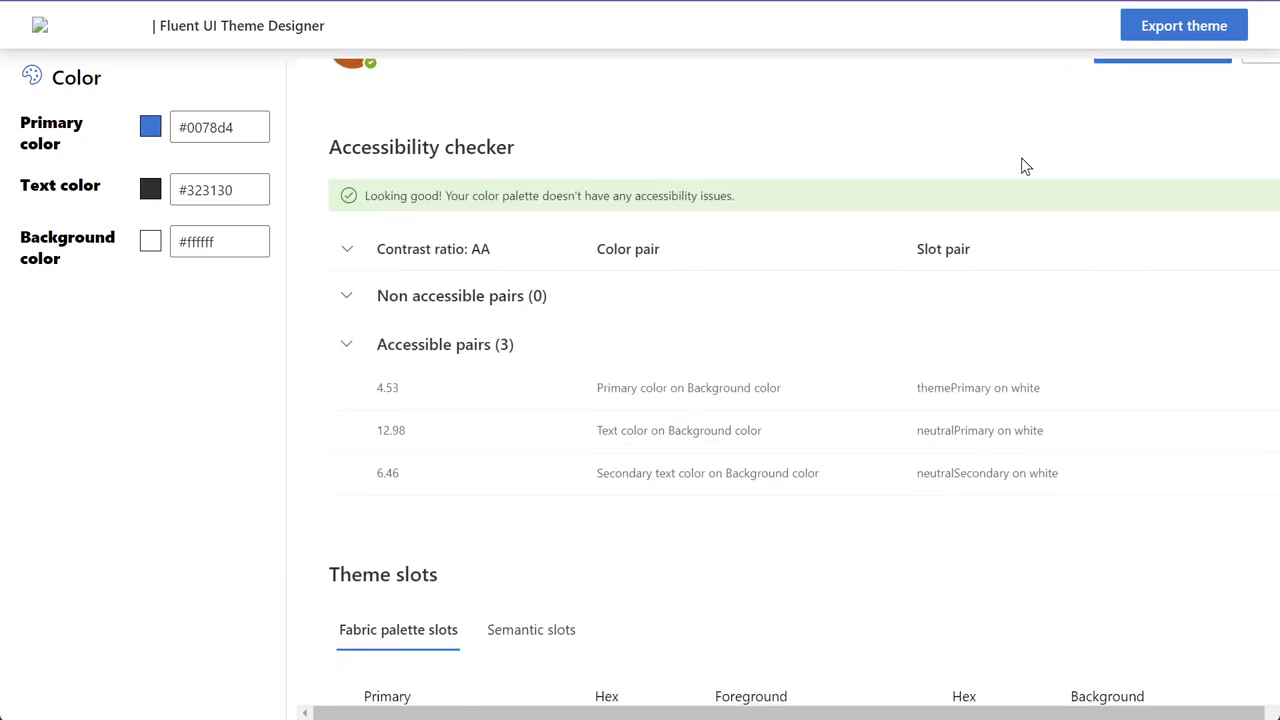
scroll(1006, 123, "down", 2)
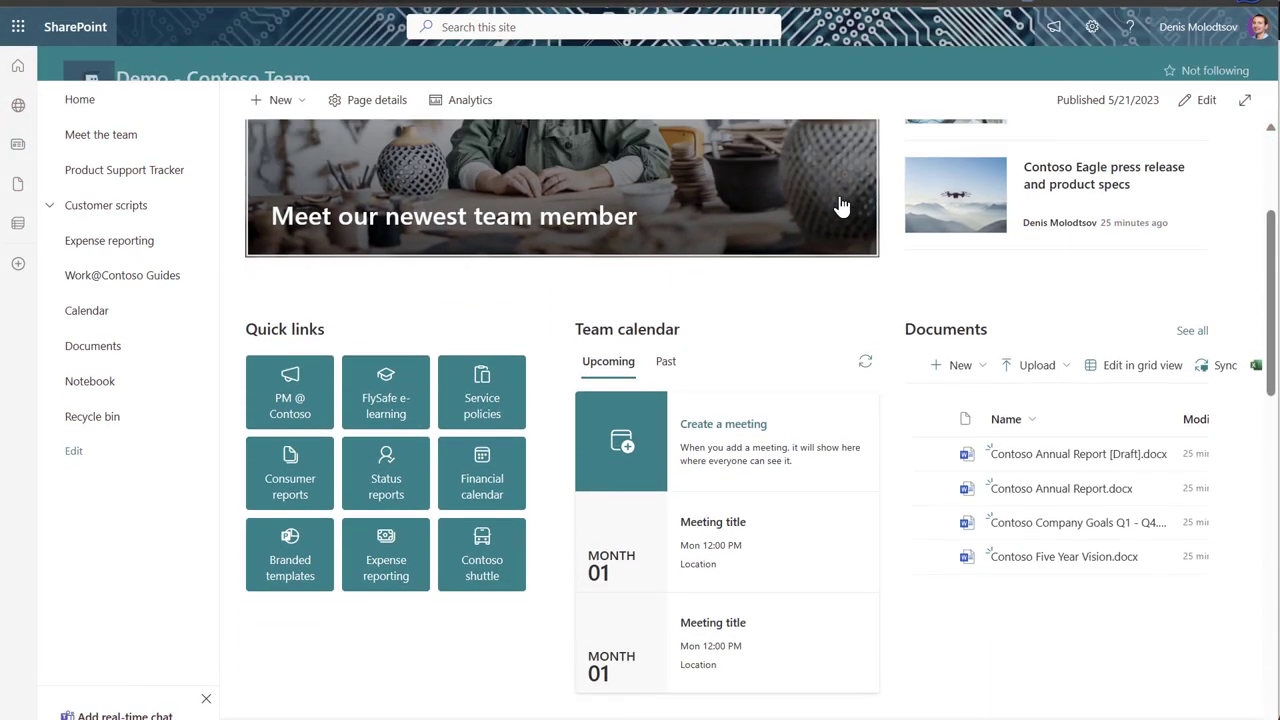
scroll(842, 205, "down", 6)
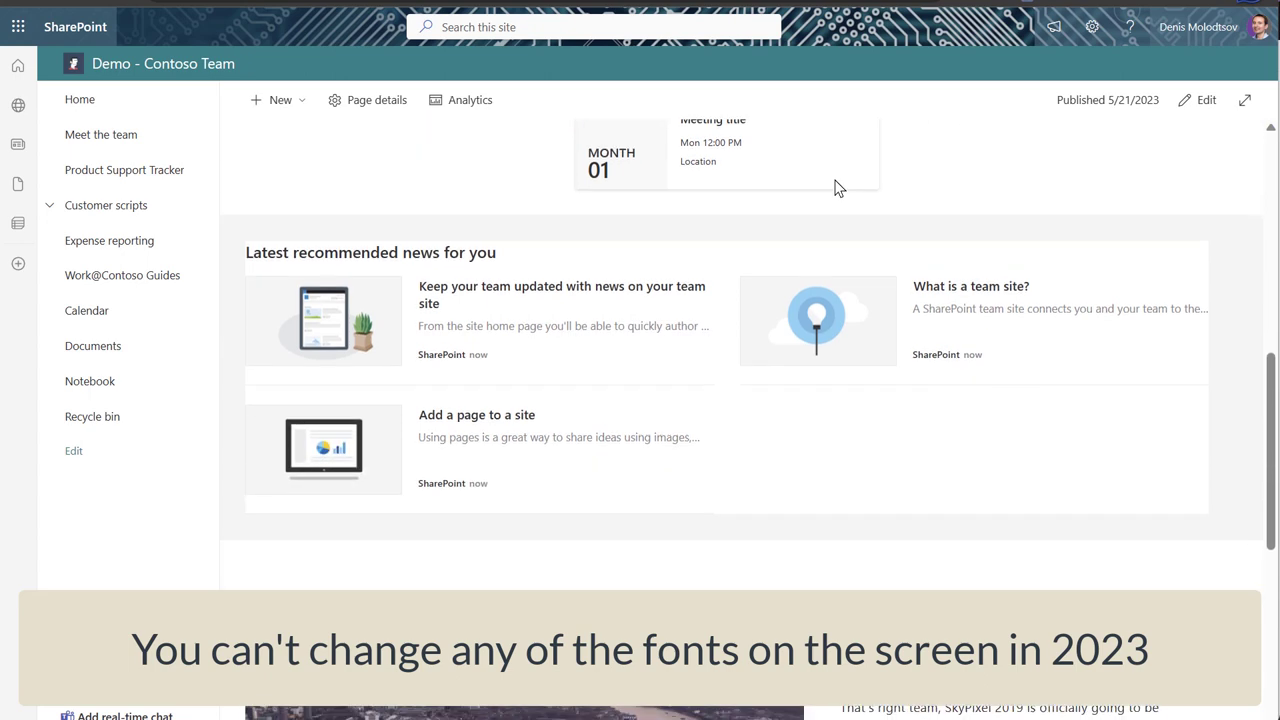
scroll(840, 189, "down", 3)
scroll(840, 174, "down", 5)
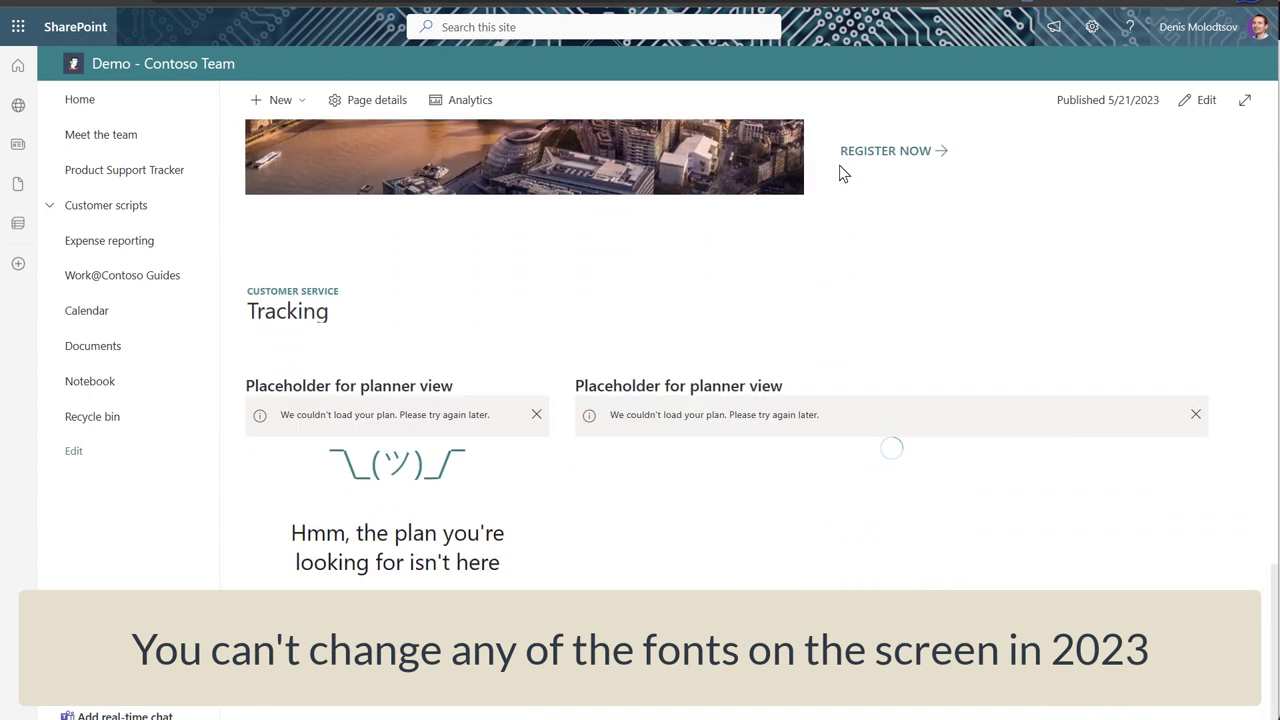
scroll(838, 171, "down", 2)
scroll(840, 172, "down", 1)
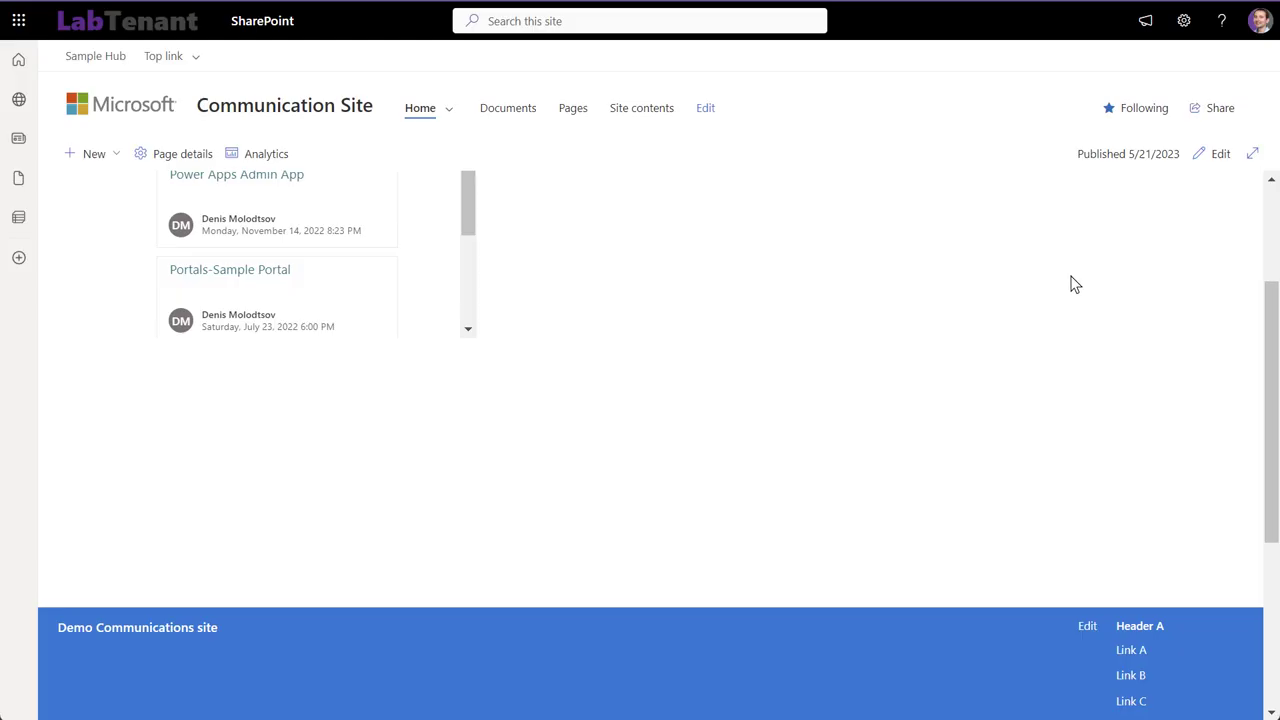
Step: Edit the footer and view Link A's address and display name, then cancel without changes
scroll(1072, 283, "down", 3)
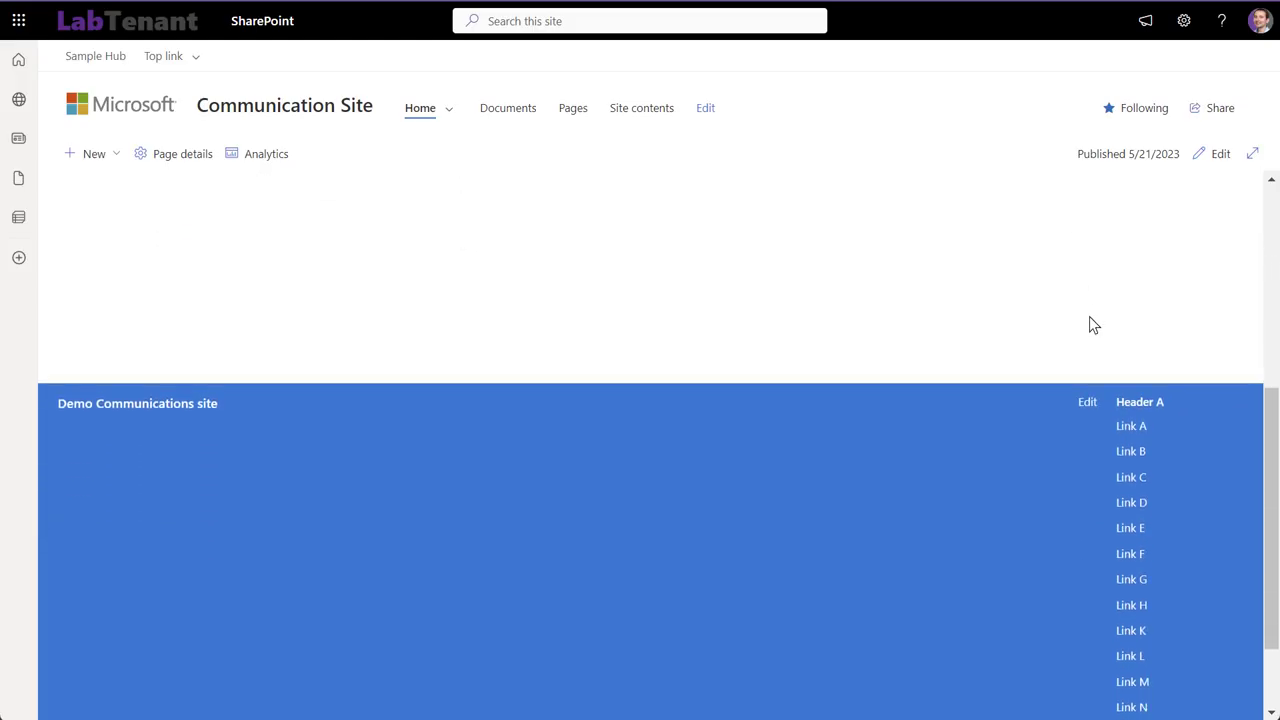
scroll(1092, 324, "down", 1)
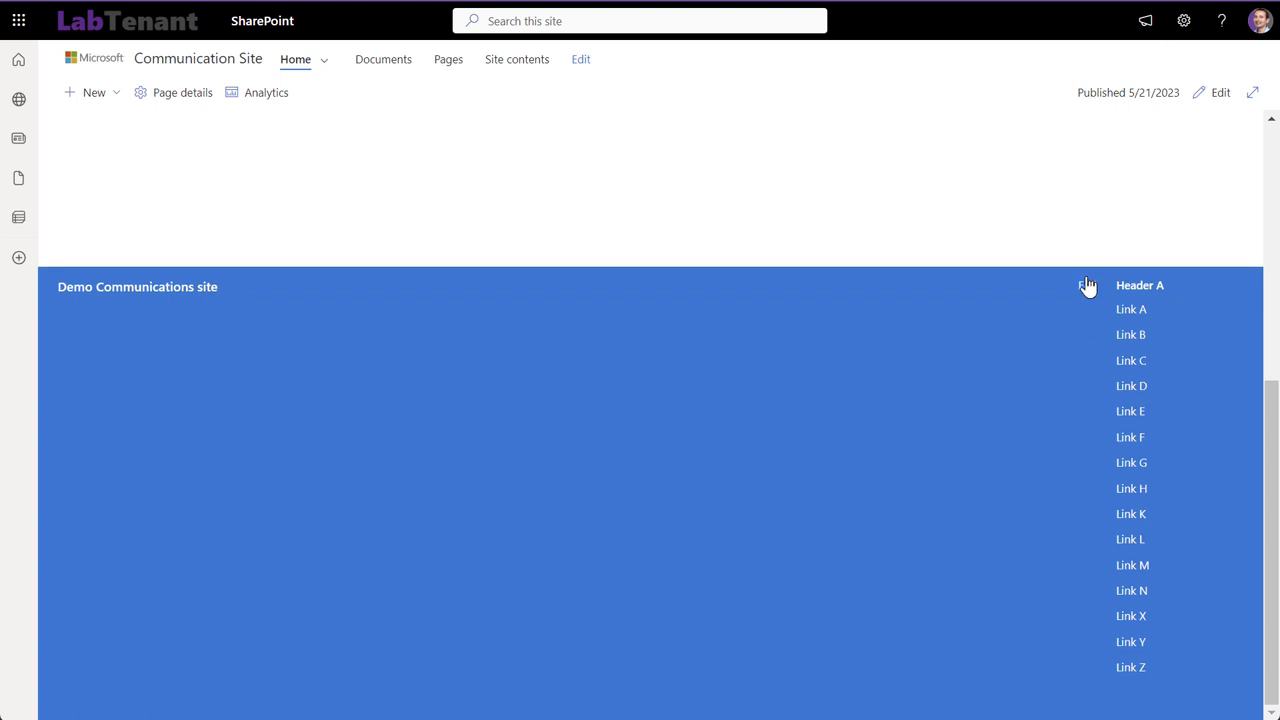
left_click(1087, 287)
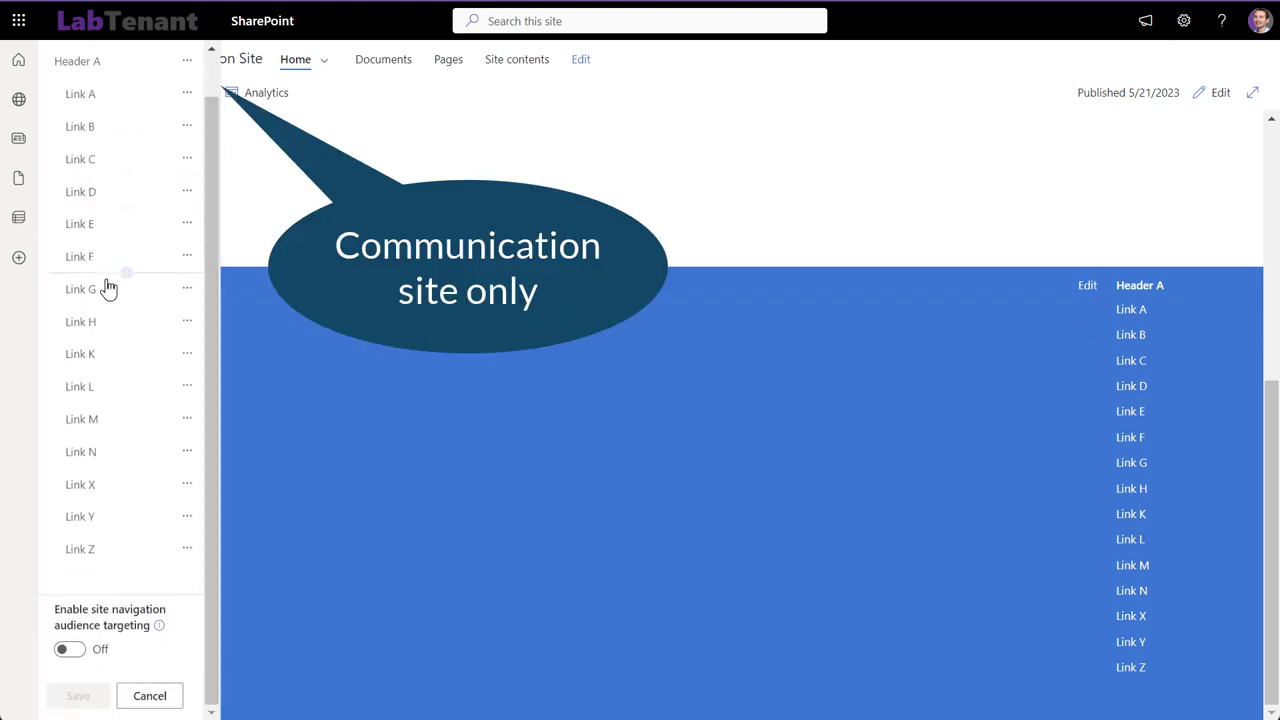
scroll(98, 380, "up", 1)
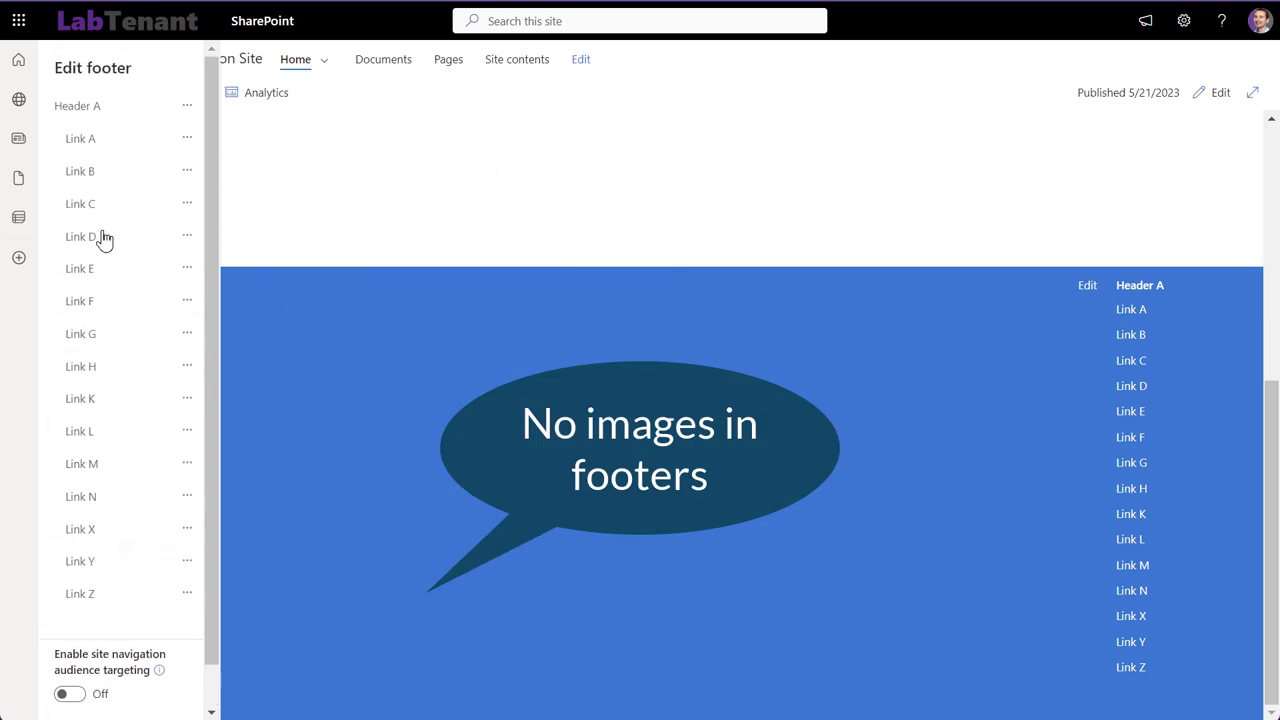
left_click(93, 140)
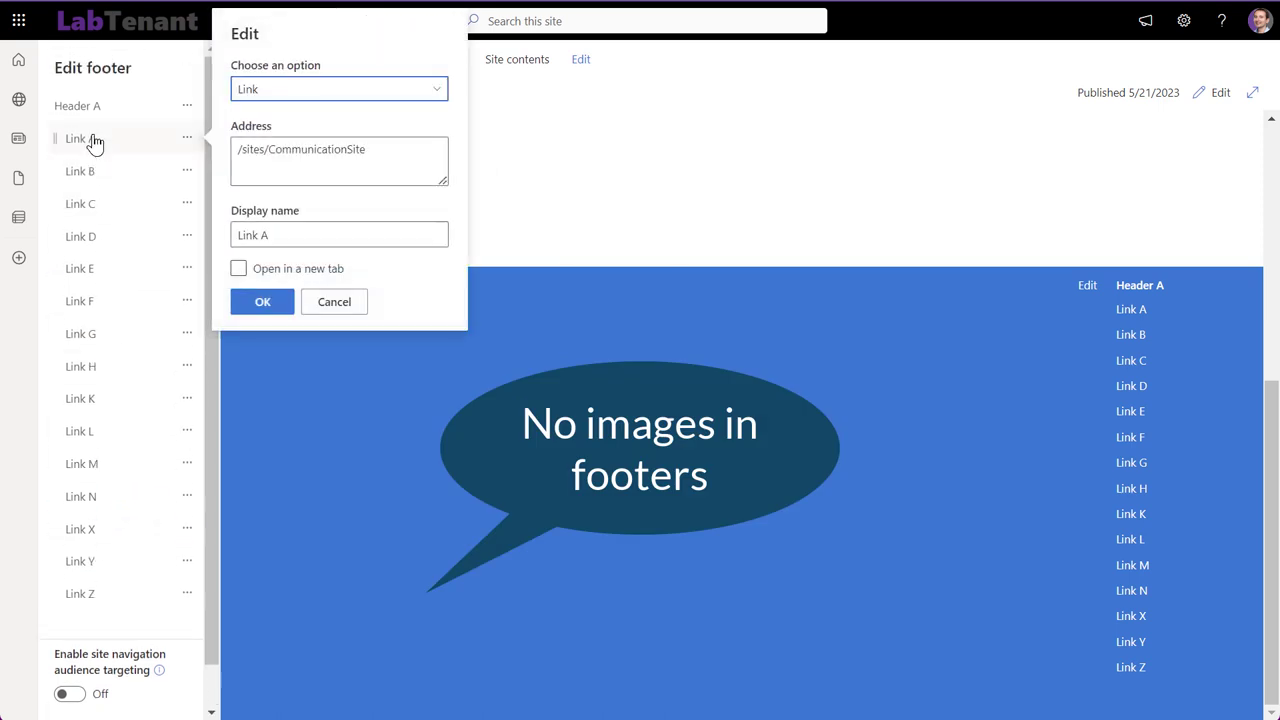
left_click(346, 298)
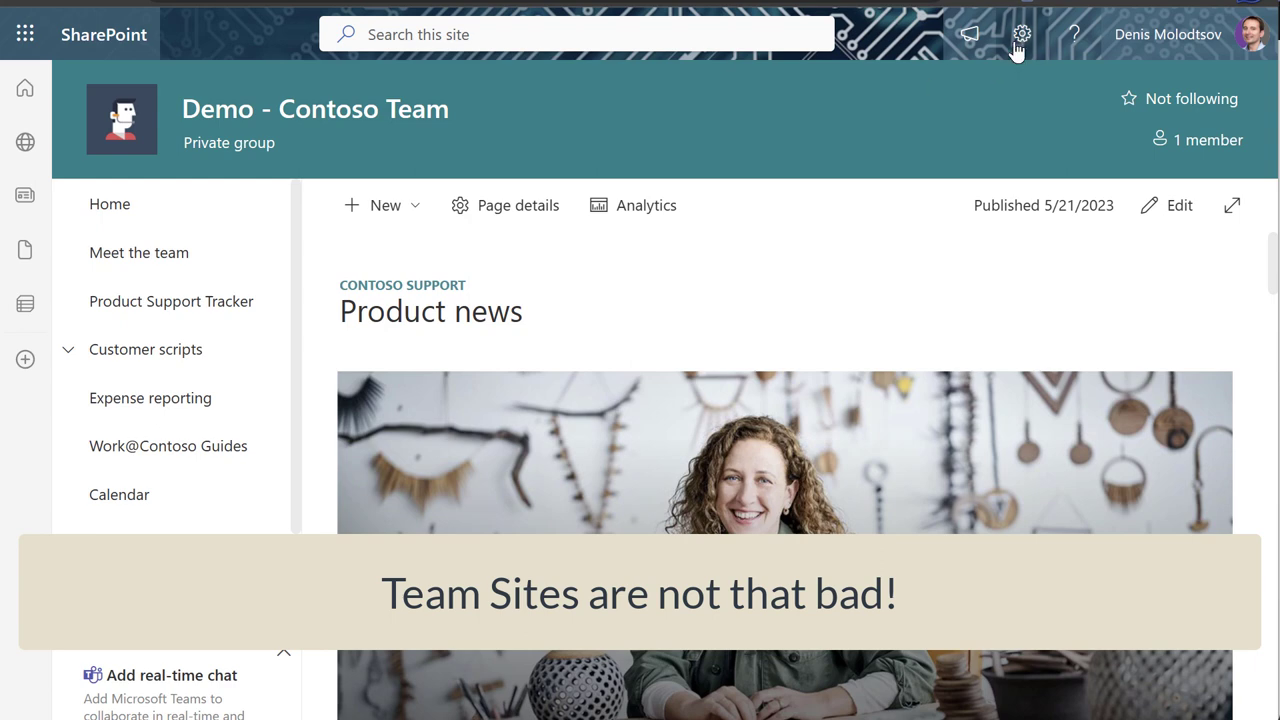
Step: Set the site navigation to Horizontal orientation in the header with the Mega menu style
left_click(1018, 40)
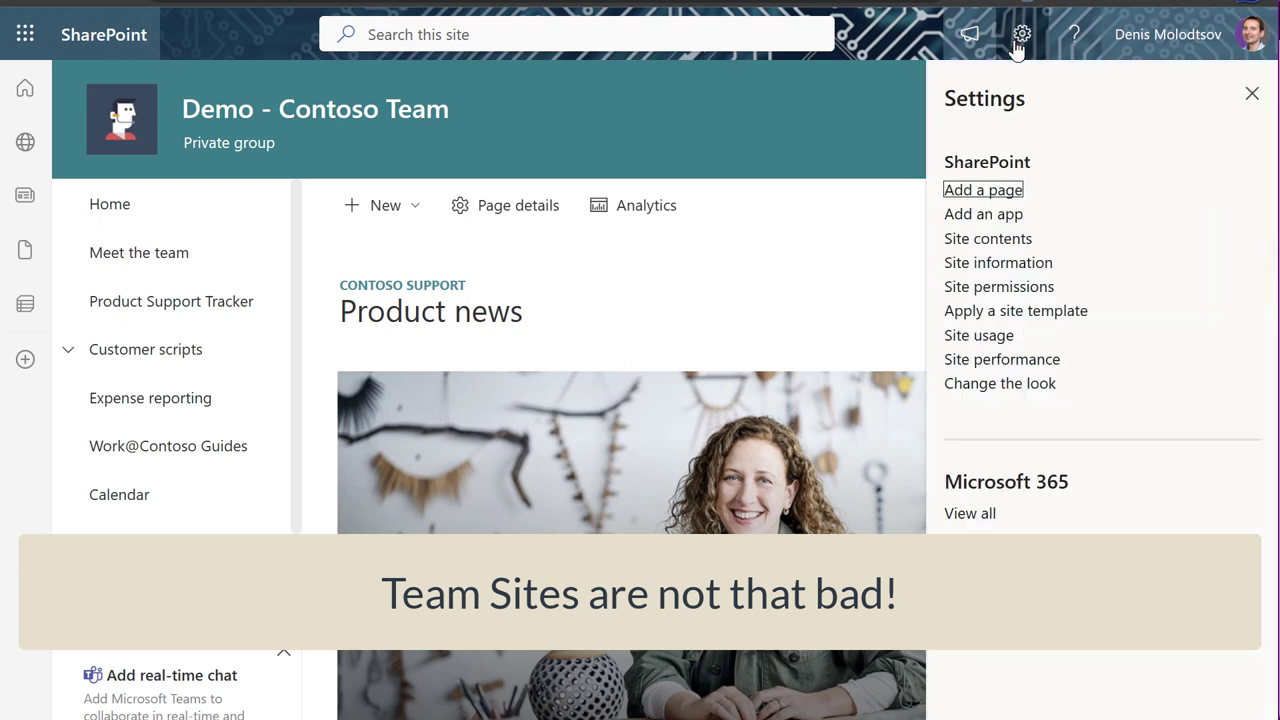
left_click(1002, 387)
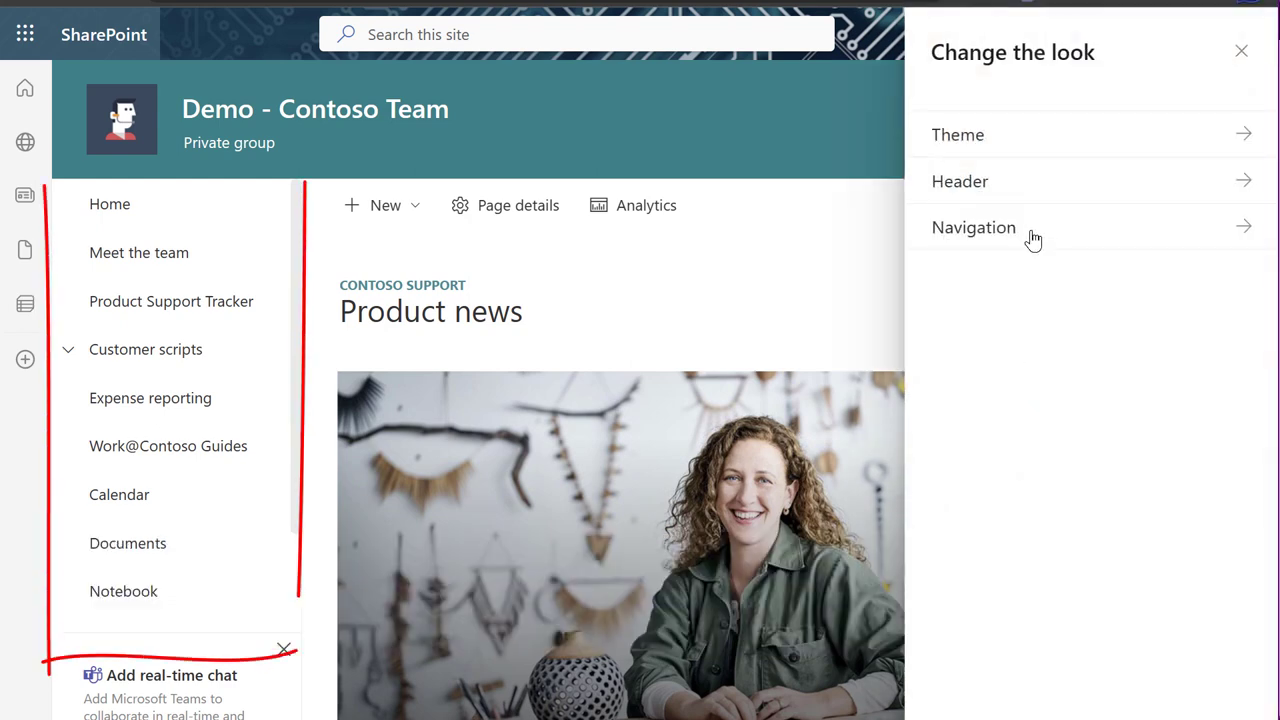
left_click(1030, 234)
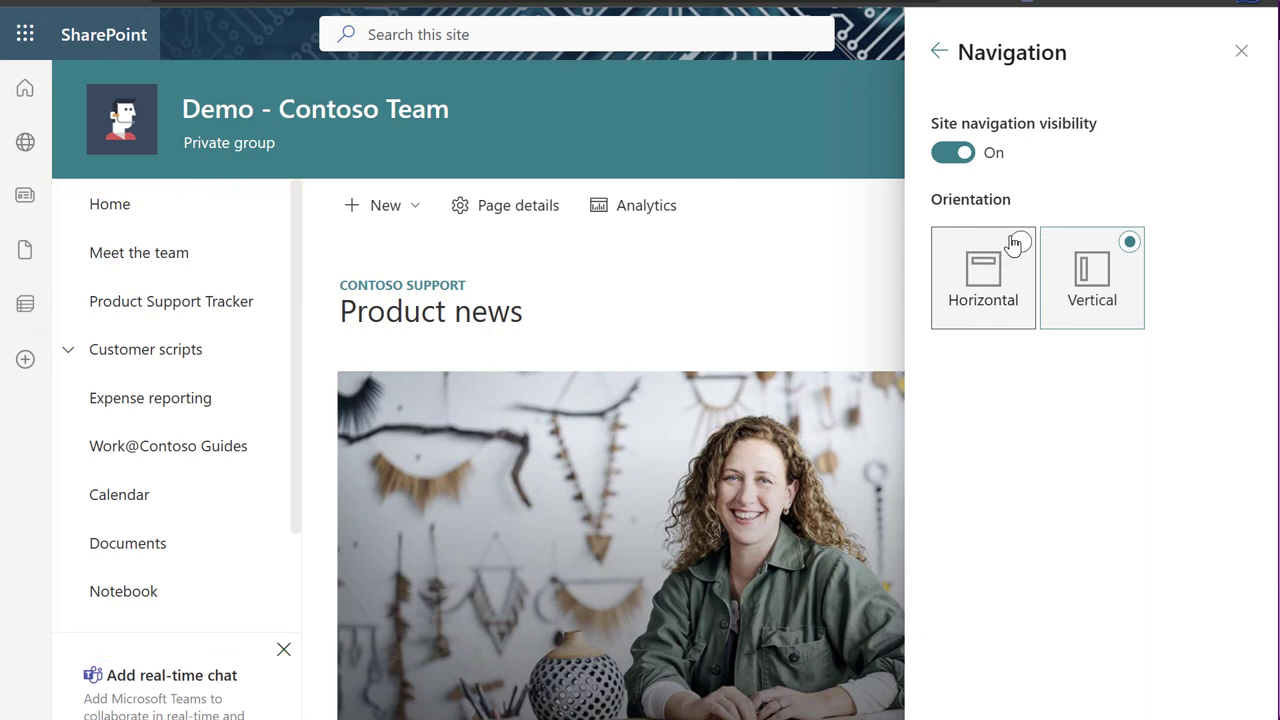
left_click(1016, 244)
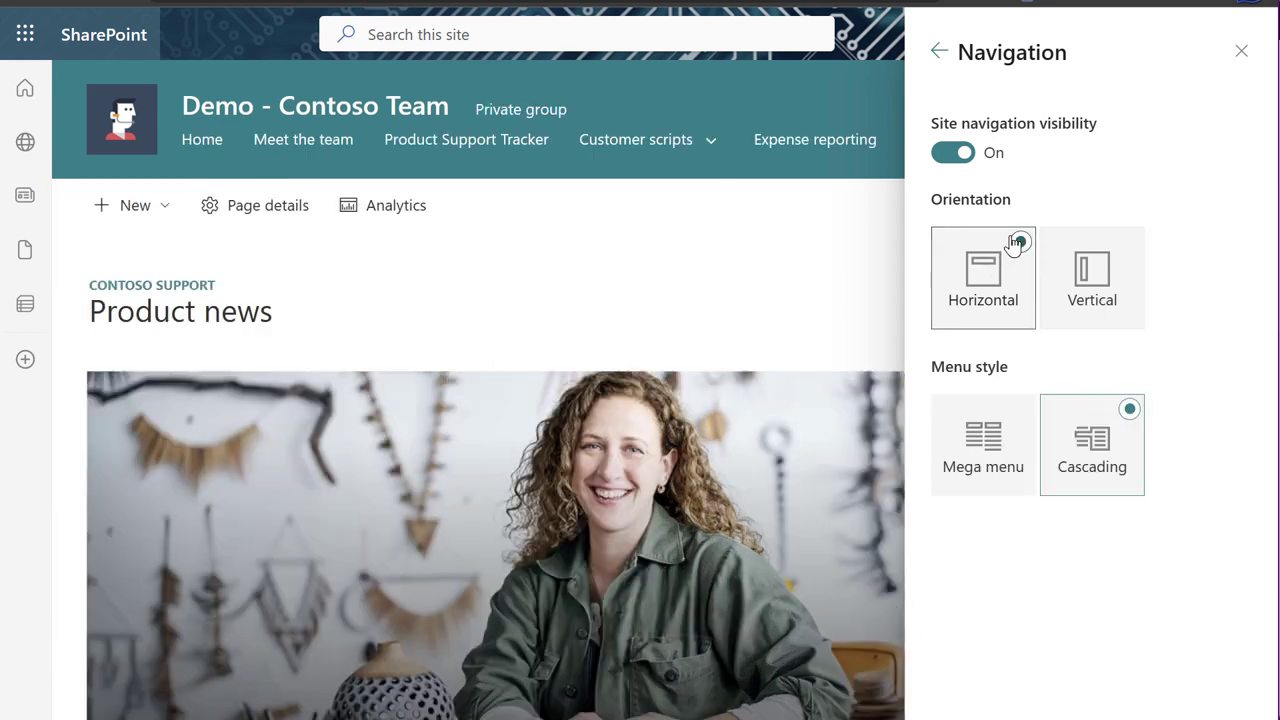
left_click(944, 440)
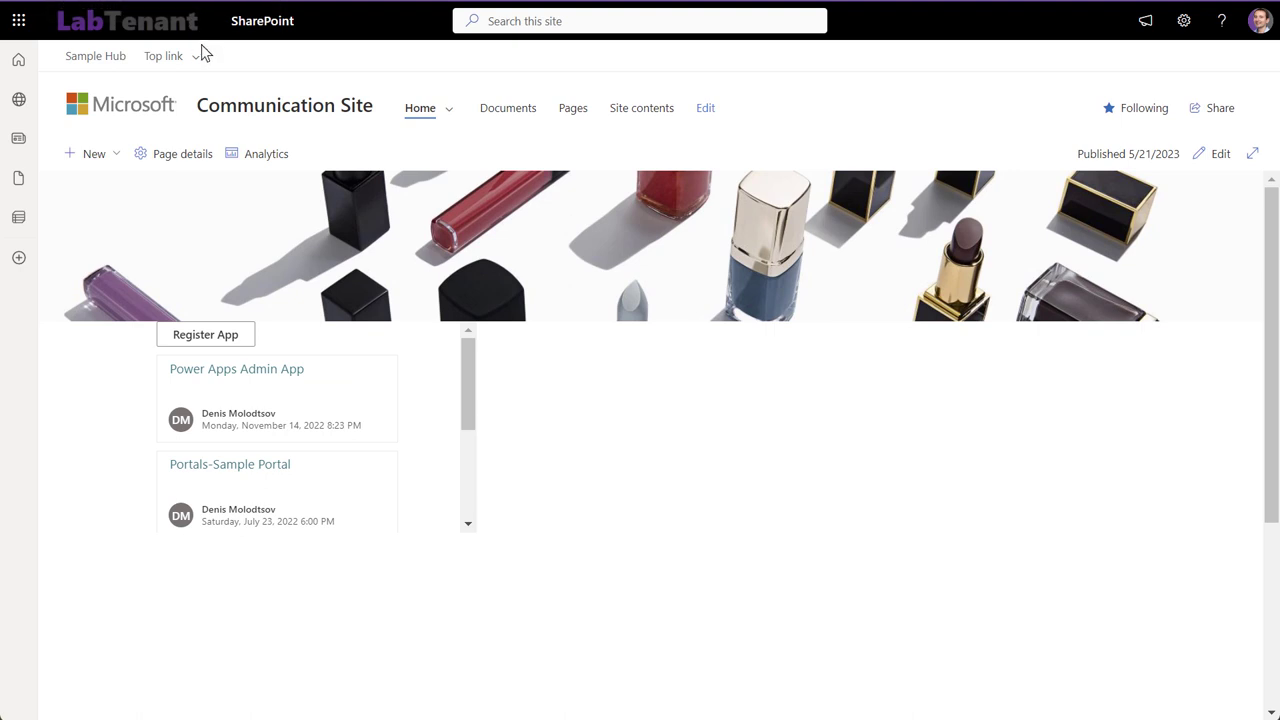
mouse_move(198, 60)
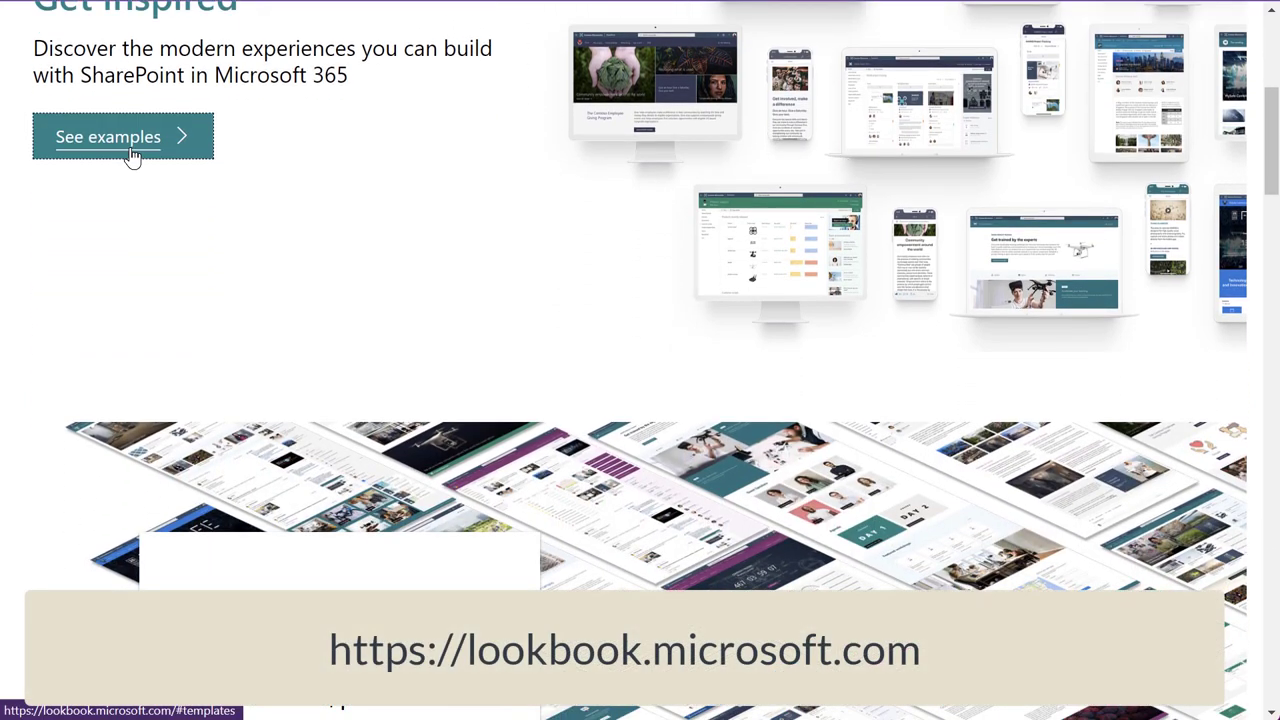
Step: Browse the Department, Team, Community, Solutions, Schools and SharePoint Syntex template examples
left_click(129, 155)
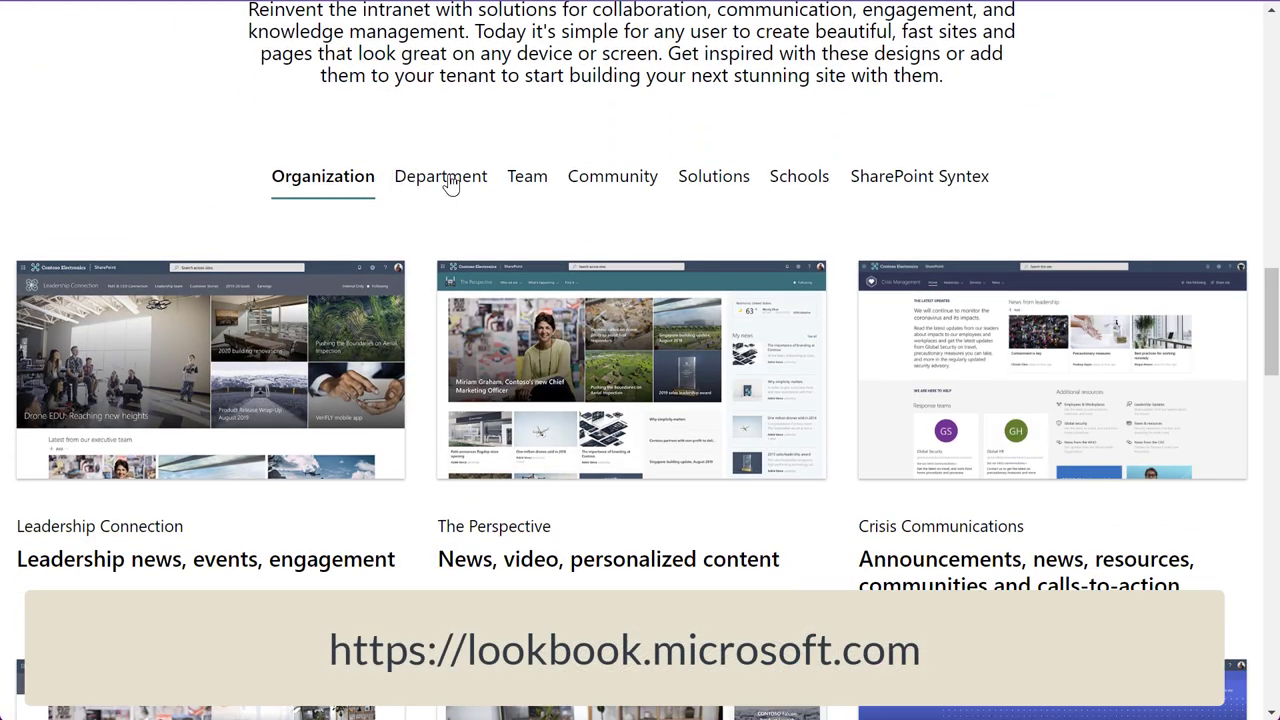
left_click(450, 183)
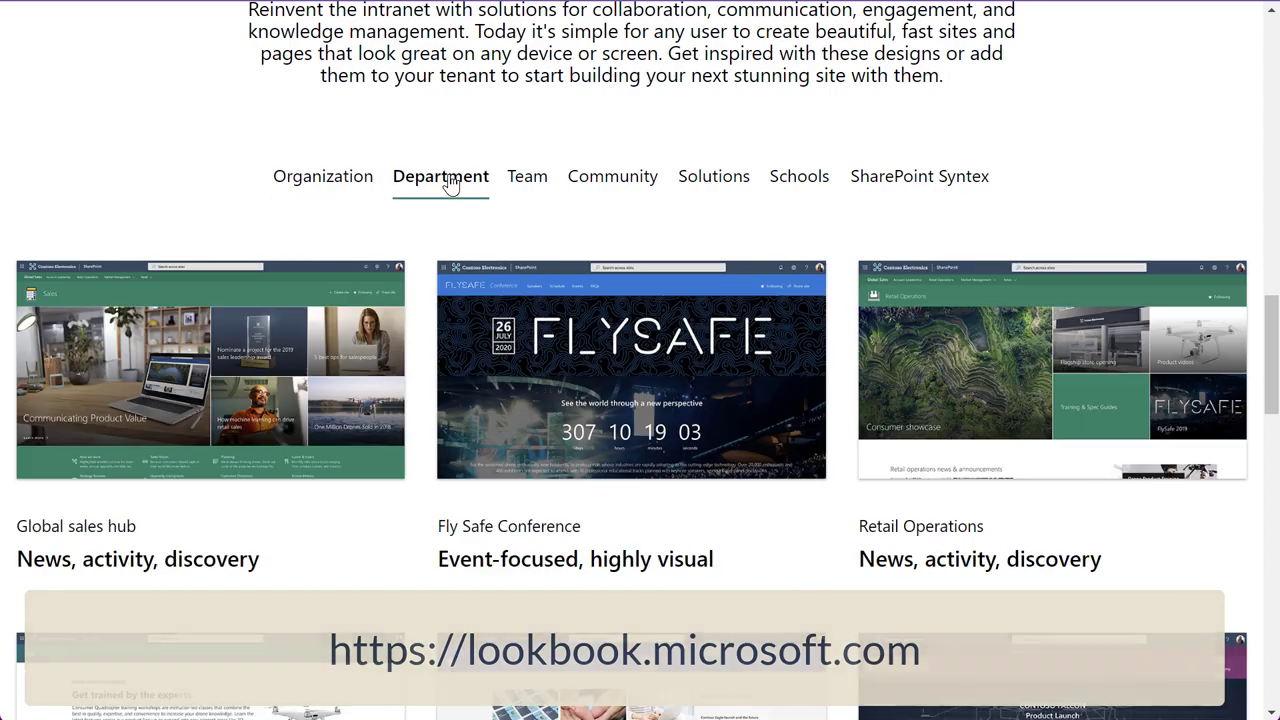
left_click(528, 180)
left_click(608, 180)
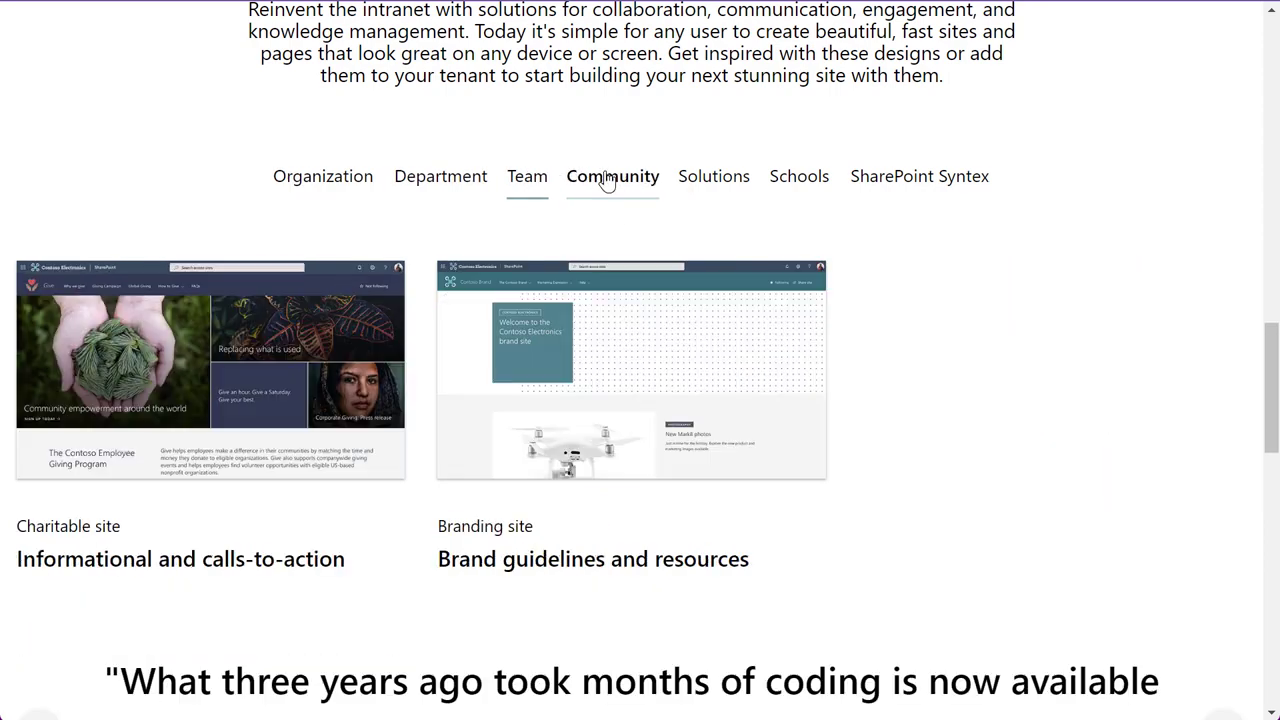
left_click(716, 180)
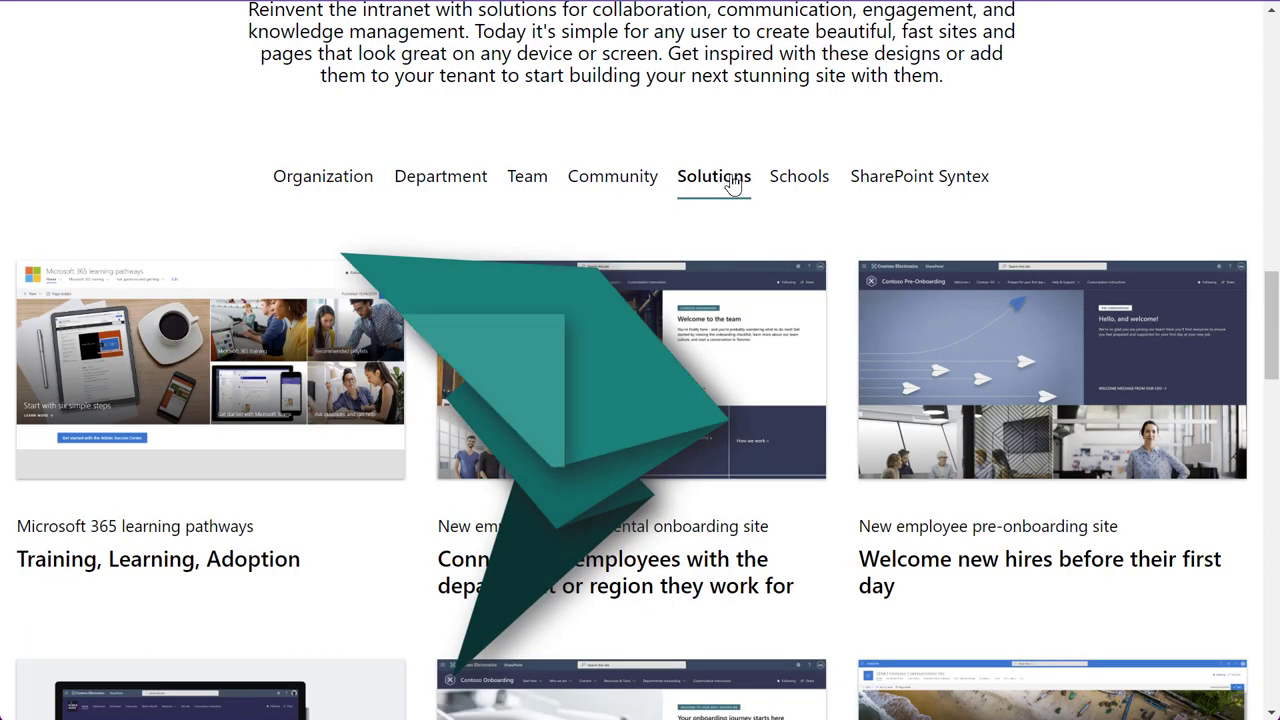
left_click(799, 178)
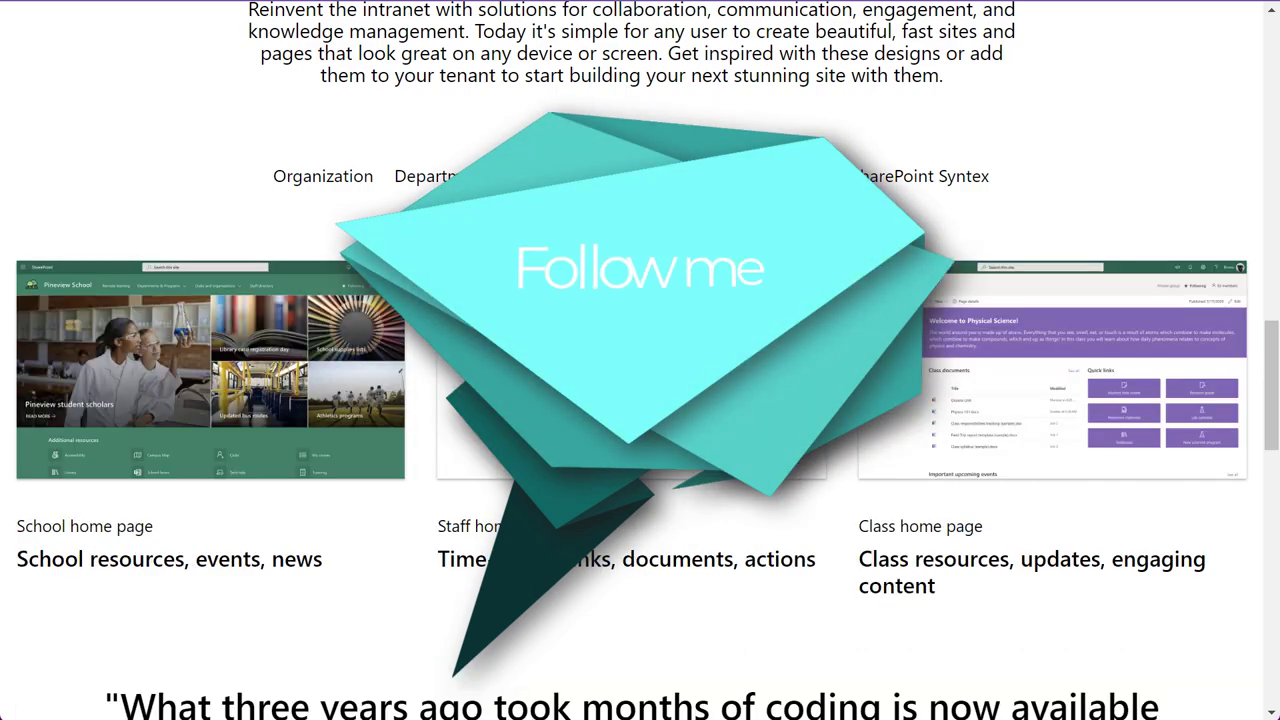
left_click(908, 180)
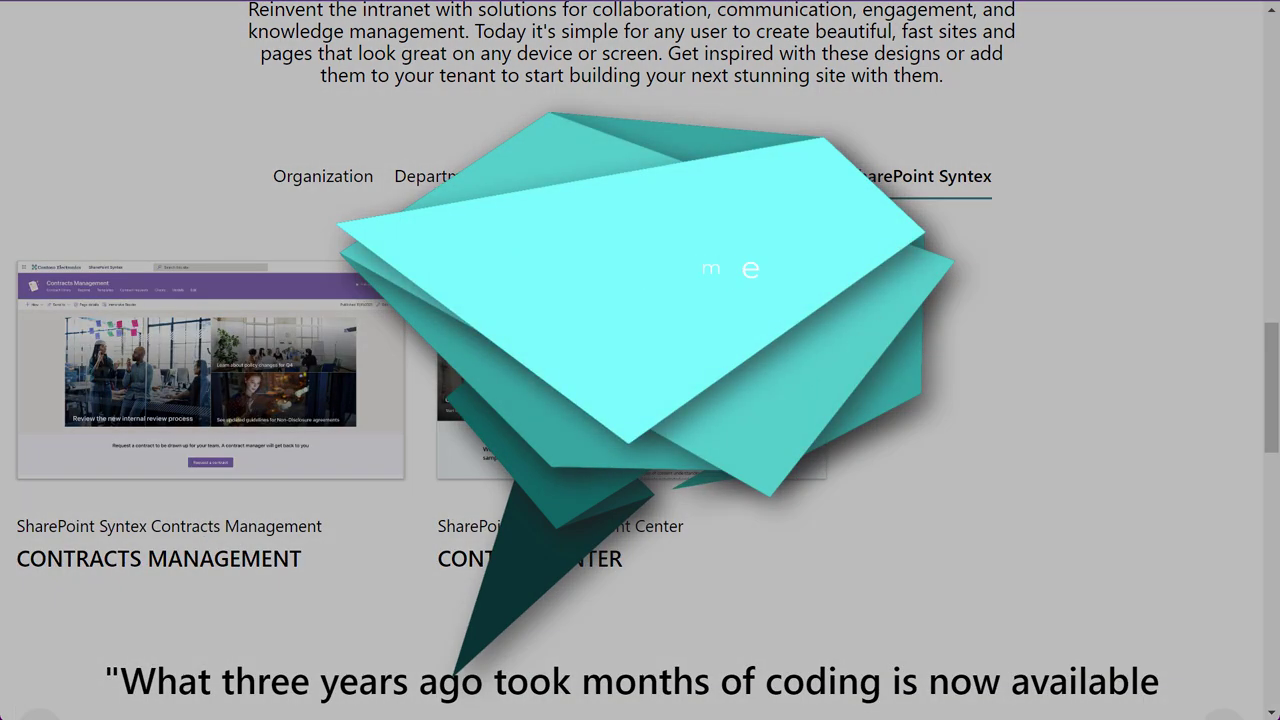